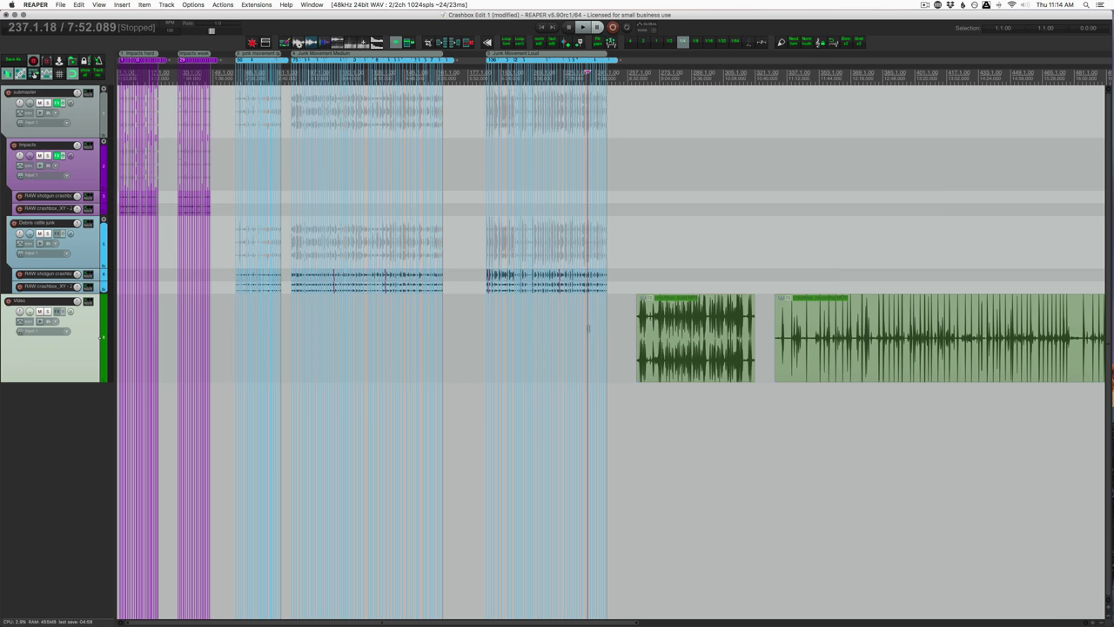
Select the Impacts track, zoom in and out, and return the cursor to project start.
{"action": "left_click", "coordinate": [599, 162]}
{"action": "scroll", "coordinate": [619, 178], "scroll_direction": "up", "scroll_amount": 3}
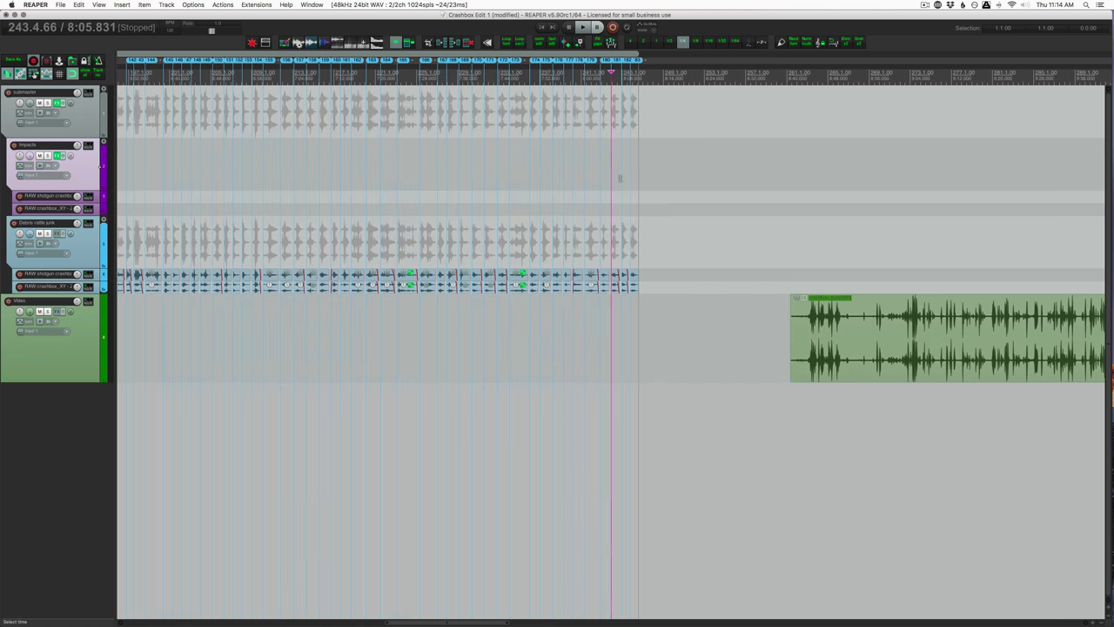
{"action": "scroll", "coordinate": [620, 178], "scroll_direction": "up", "scroll_amount": 4}
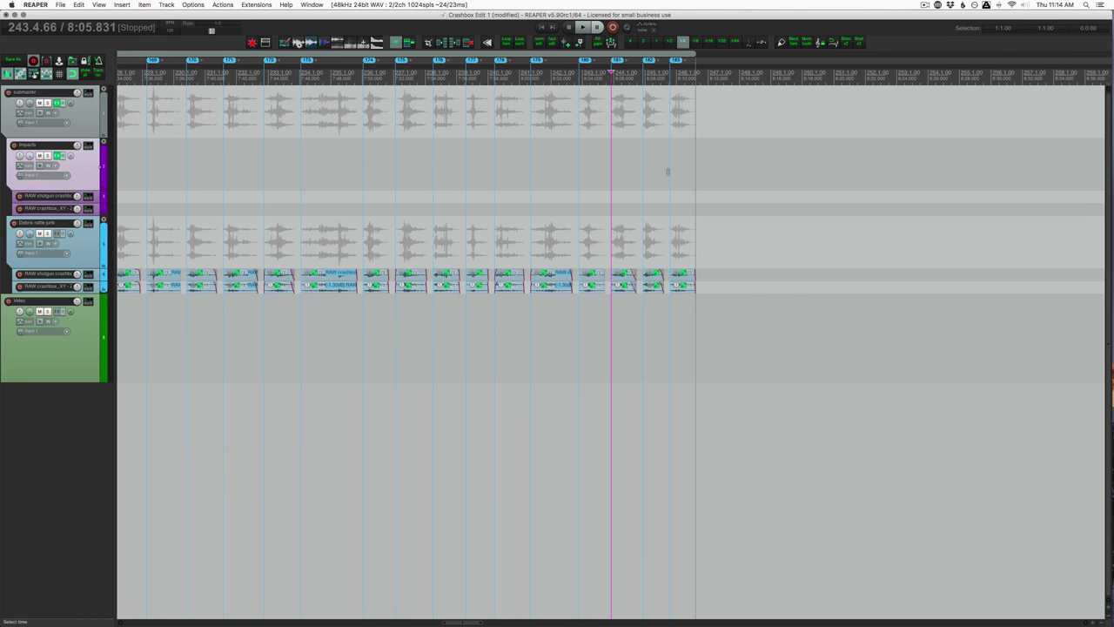
{"action": "scroll", "coordinate": [673, 177], "scroll_direction": "down", "scroll_amount": 8}
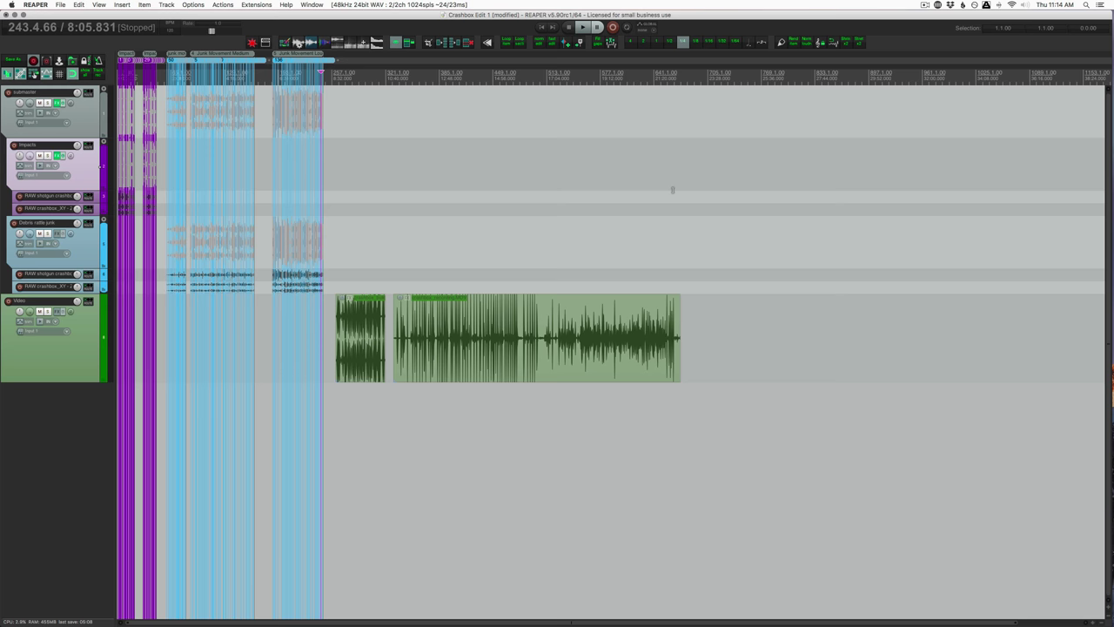
{"action": "key", "text": "Home"}
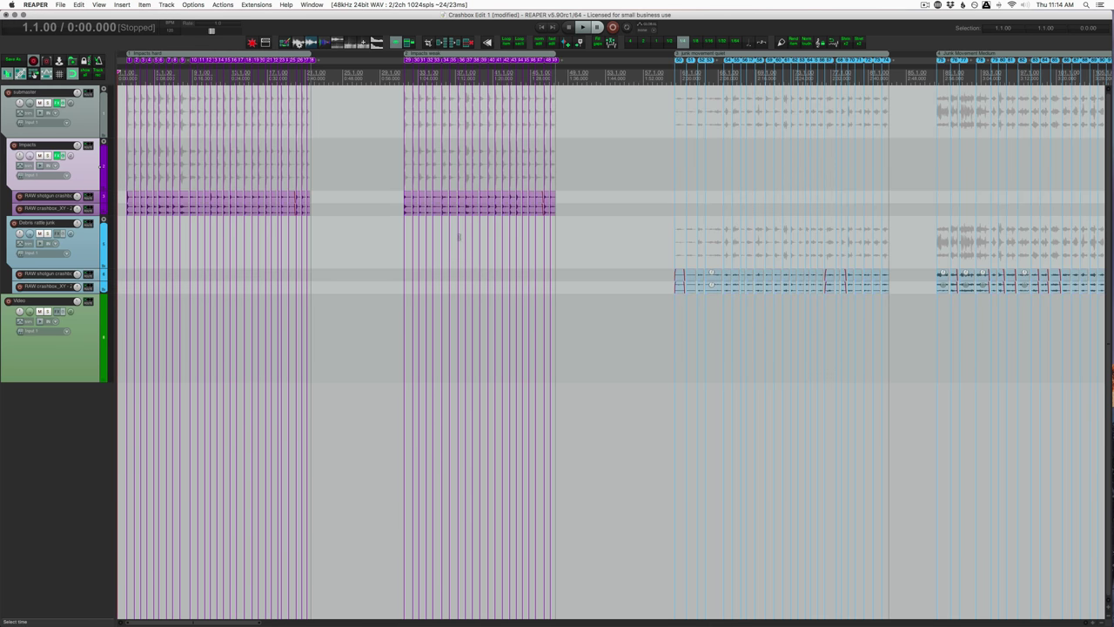
Scroll across the Impacts hard, Impacts weak and Junk Movement regions.
{"action": "scroll", "coordinate": [458, 236], "scroll_direction": "right", "scroll_amount": 10}
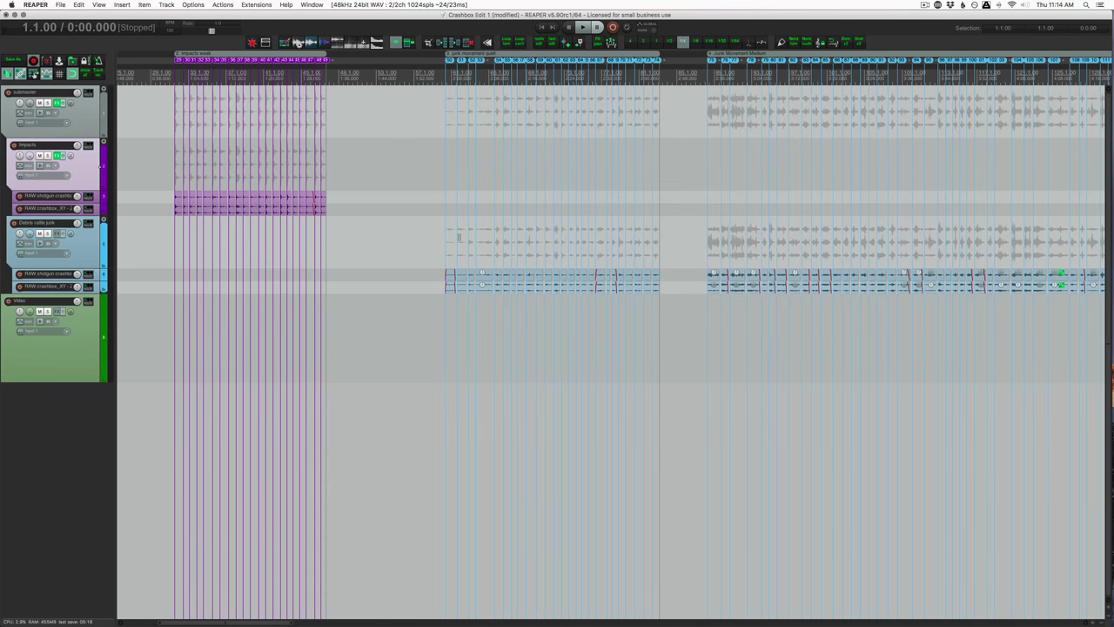
{"action": "scroll", "coordinate": [615, 338], "scroll_direction": "right", "scroll_amount": 10}
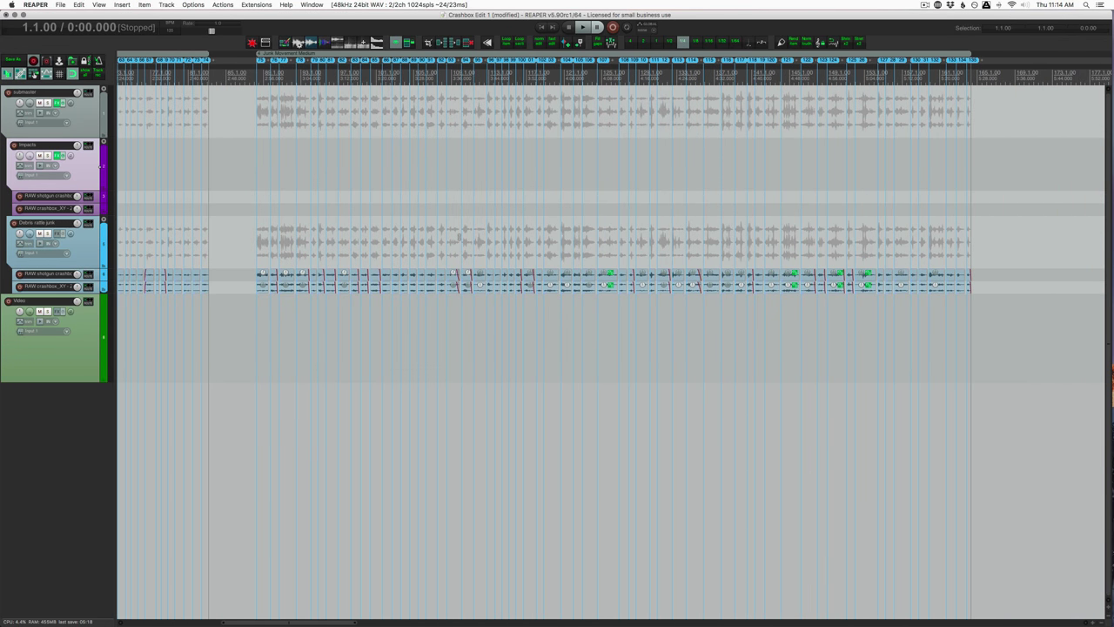
{"action": "scroll", "coordinate": [184, 166], "scroll_direction": "down", "scroll_amount": 5}
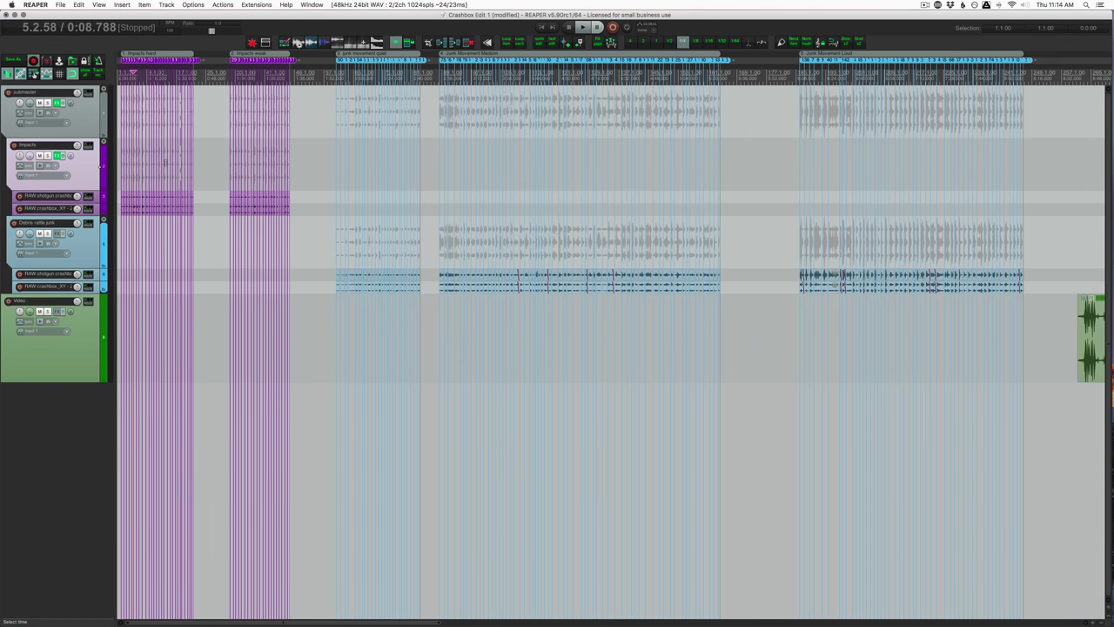
Set the edit cursor at the first hard hit (2.1.14) and audition the Impacts hard samples.
{"action": "scroll", "coordinate": [182, 165], "scroll_direction": "up", "scroll_amount": 5}
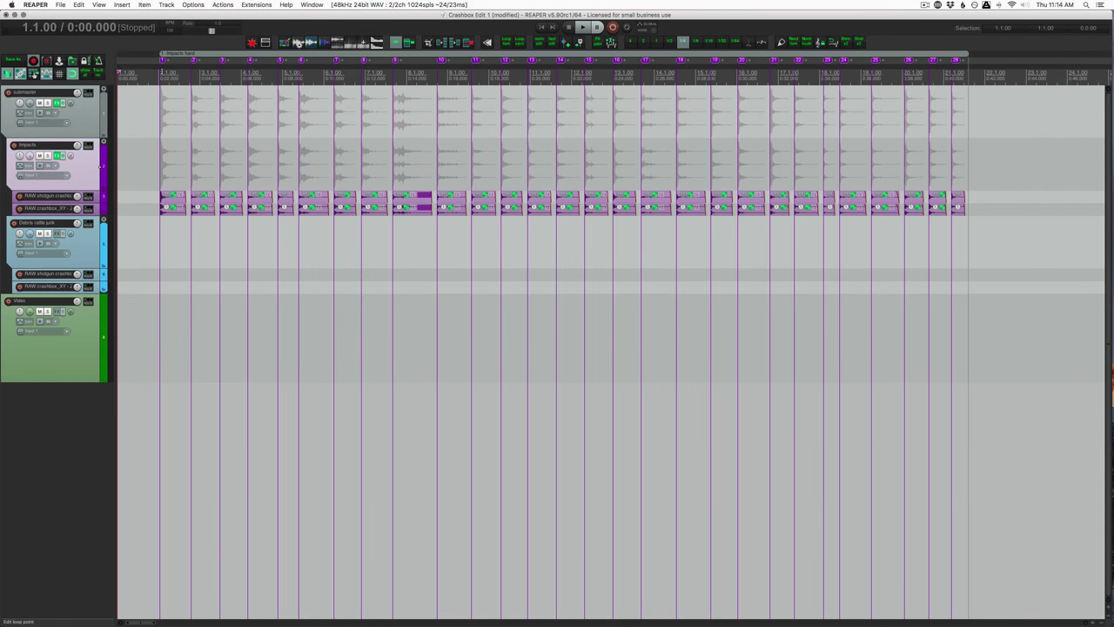
{"action": "left_click", "coordinate": [160, 69]}
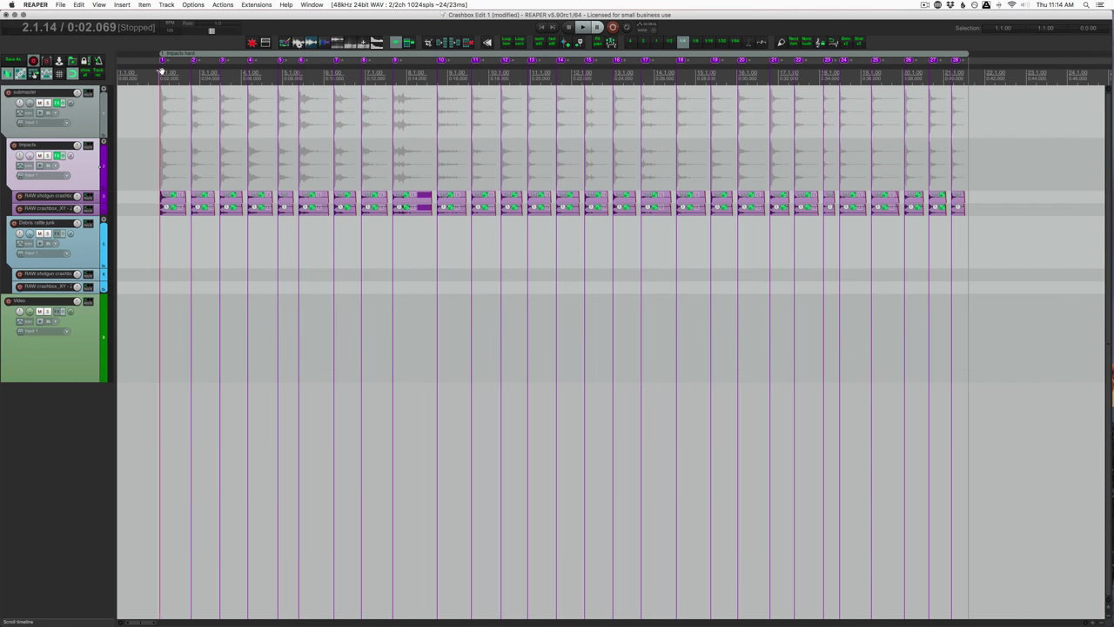
{"action": "key", "text": "space"}
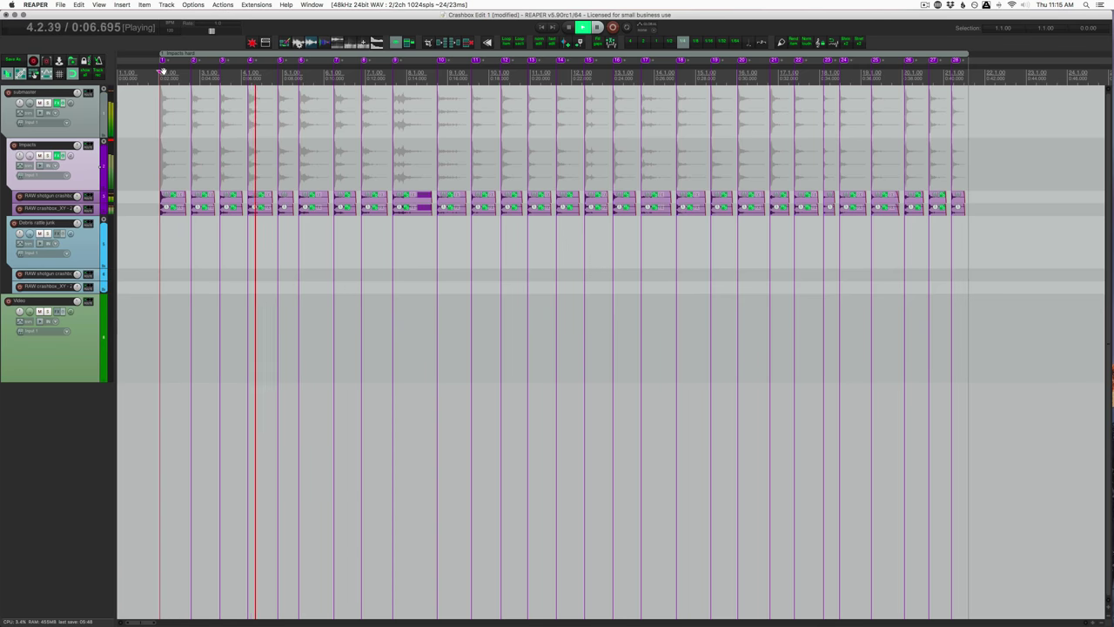
{"action": "key", "text": "space"}
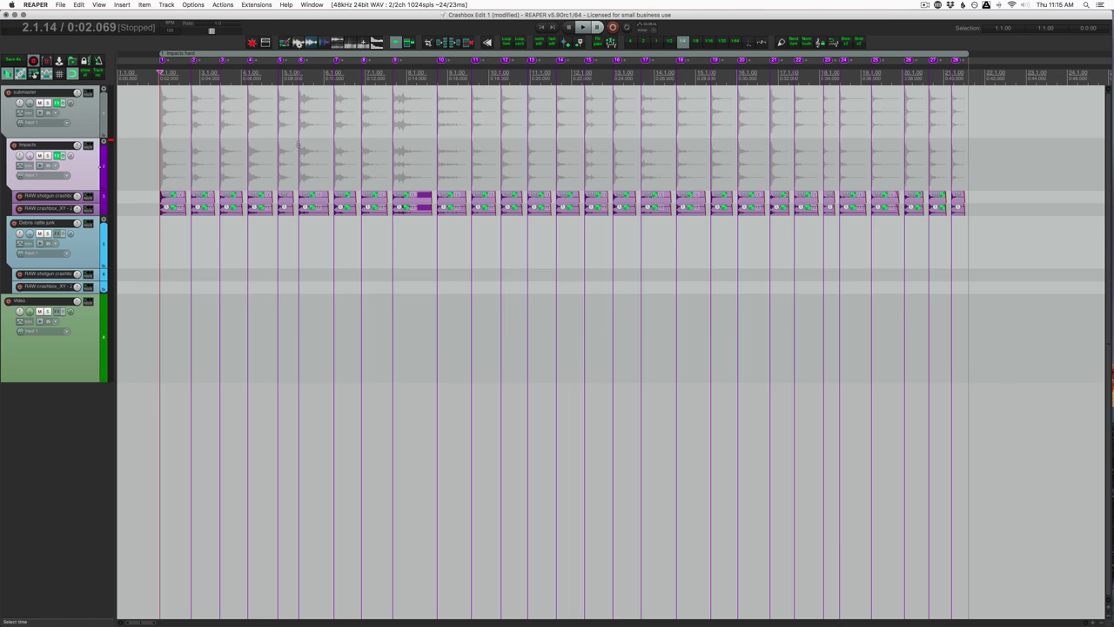
{"action": "scroll", "coordinate": [417, 155], "scroll_direction": "right", "scroll_amount": 2}
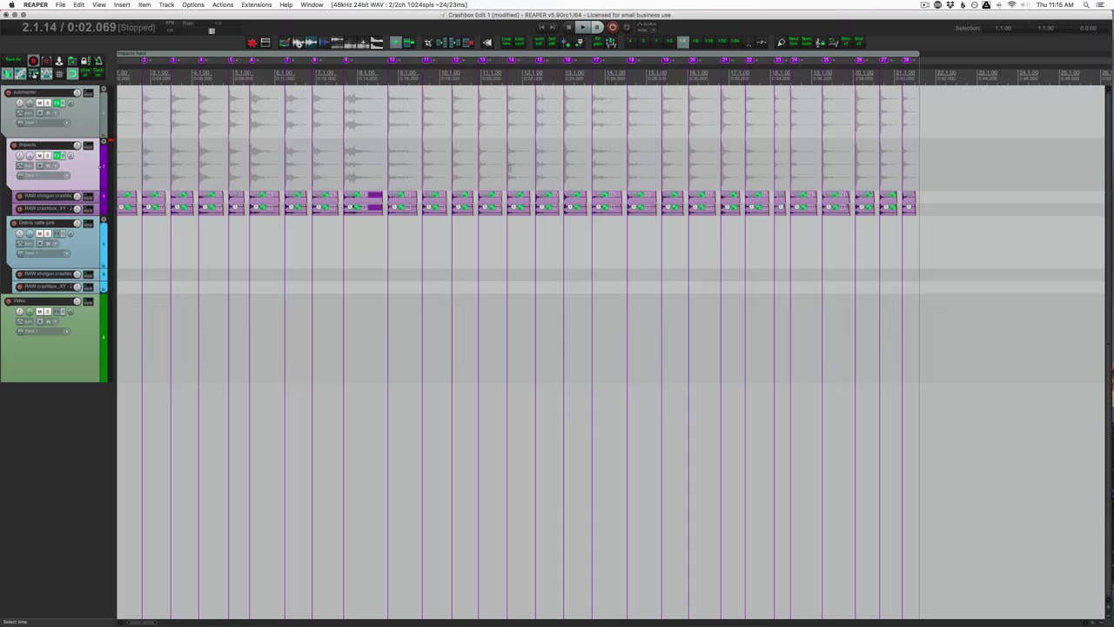
Place the cursor at the first weak hit (31.3.18) and audition the Impacts weak samples.
{"action": "scroll", "coordinate": [417, 155], "scroll_direction": "down", "scroll_amount": 6}
{"action": "left_click", "coordinate": [265, 77]}
{"action": "scroll", "coordinate": [306, 186], "scroll_direction": "up", "scroll_amount": 8}
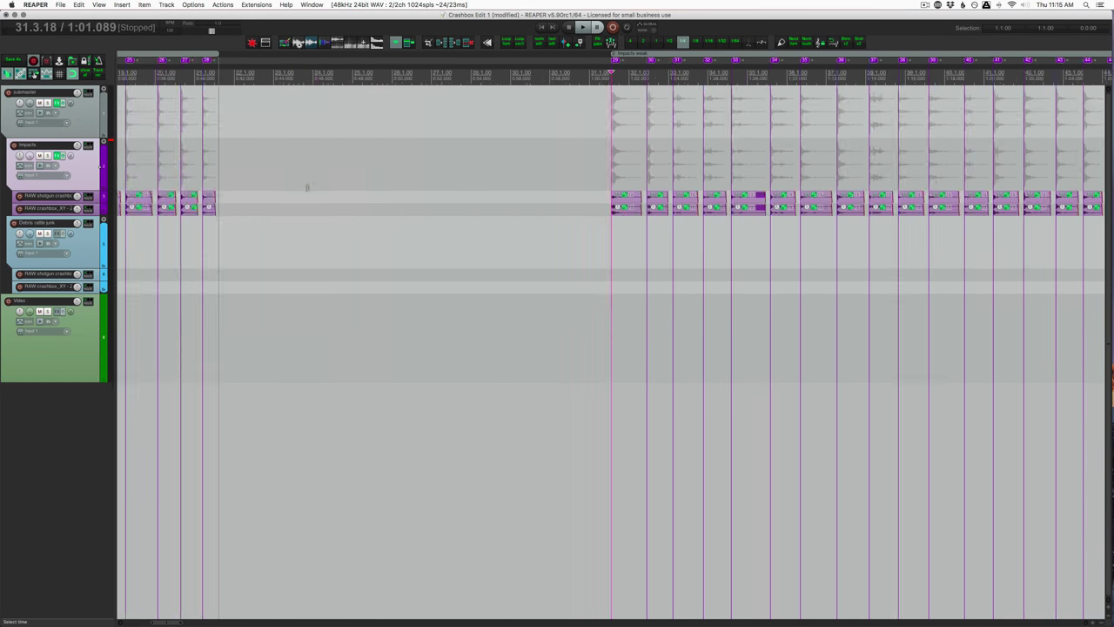
{"action": "scroll", "coordinate": [325, 190], "scroll_direction": "right", "scroll_amount": 2}
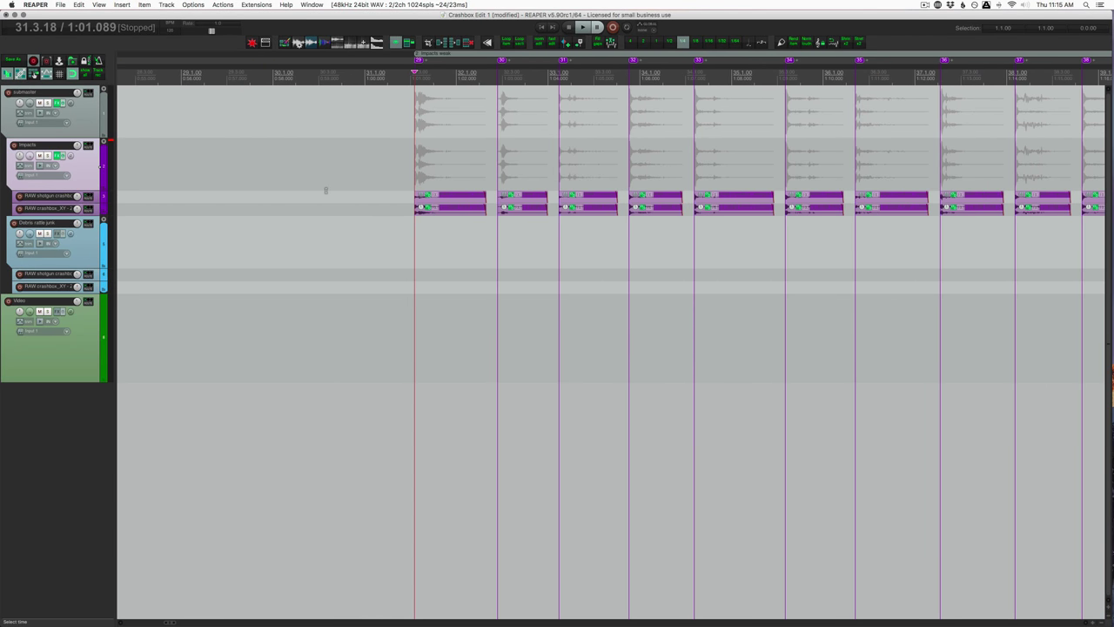
{"action": "key", "text": "space"}
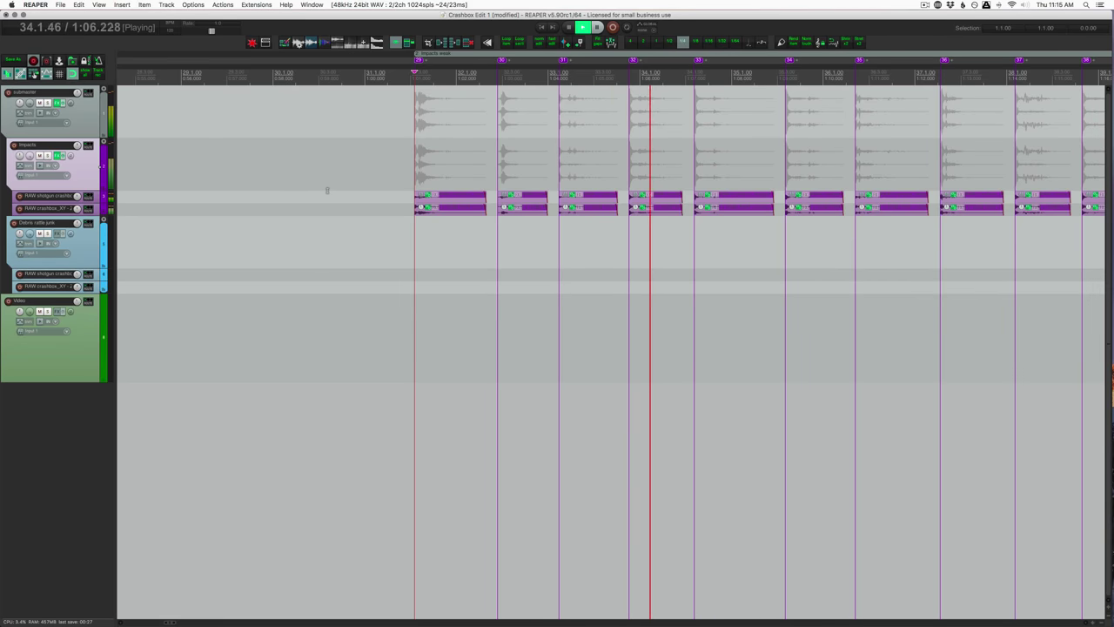
{"action": "scroll", "coordinate": [326, 190], "scroll_direction": "down", "scroll_amount": 2}
{"action": "key", "text": "space"}
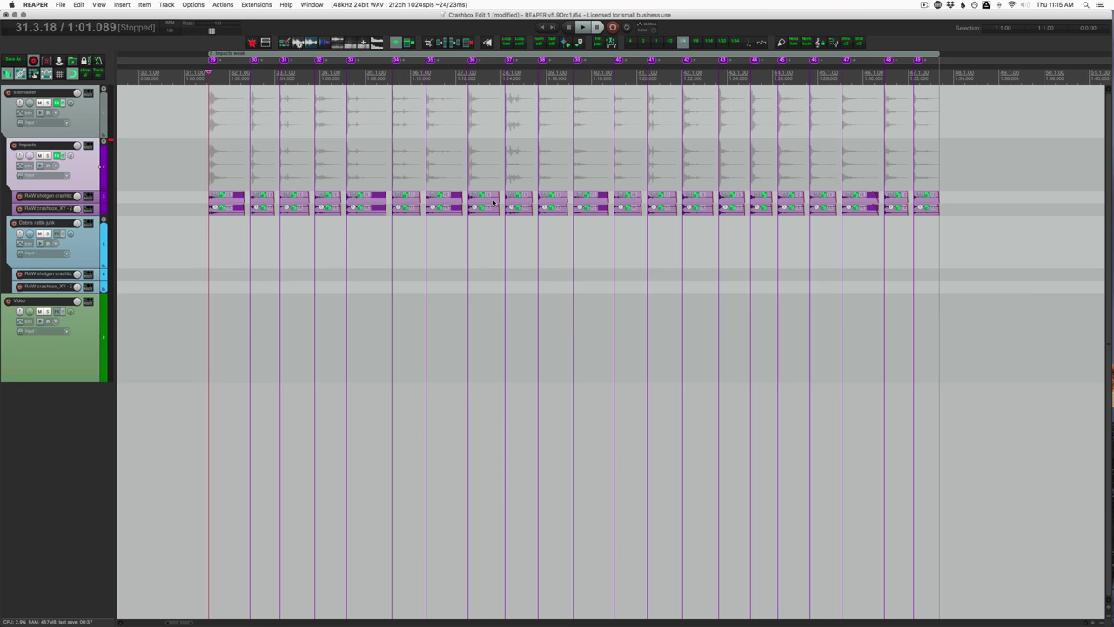
Make the tracks taller and set the cursor at the first quiet junk hit.
{"action": "scroll", "coordinate": [494, 202], "scroll_direction": "down", "scroll_amount": 2}
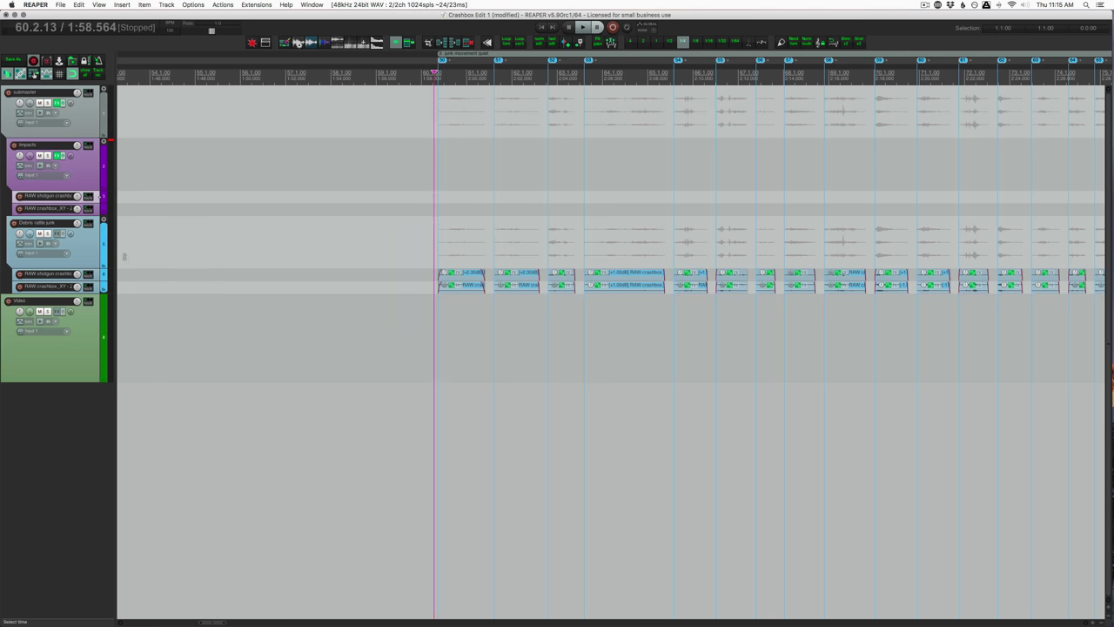
{"action": "scroll", "coordinate": [142, 286], "scroll_direction": "up", "scroll_amount": 3, "text": "ctrl"}
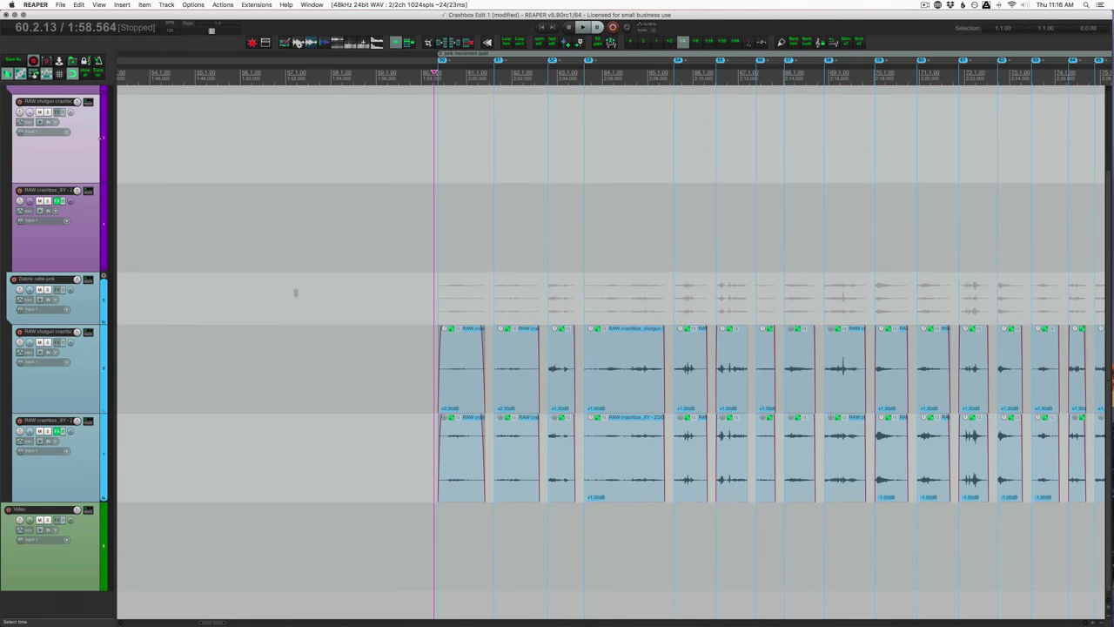
{"action": "left_click", "coordinate": [434, 315]}
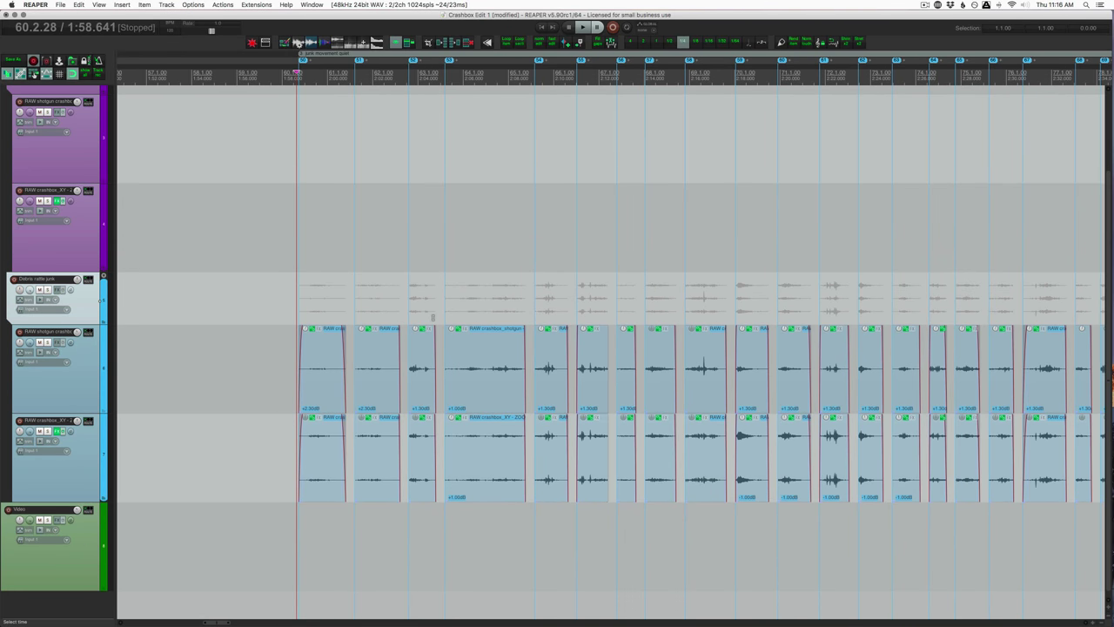
Audition the Junk Movement Loud takes starting from 185.4.36.
{"action": "scroll", "coordinate": [433, 317], "scroll_direction": "down", "scroll_amount": 4}
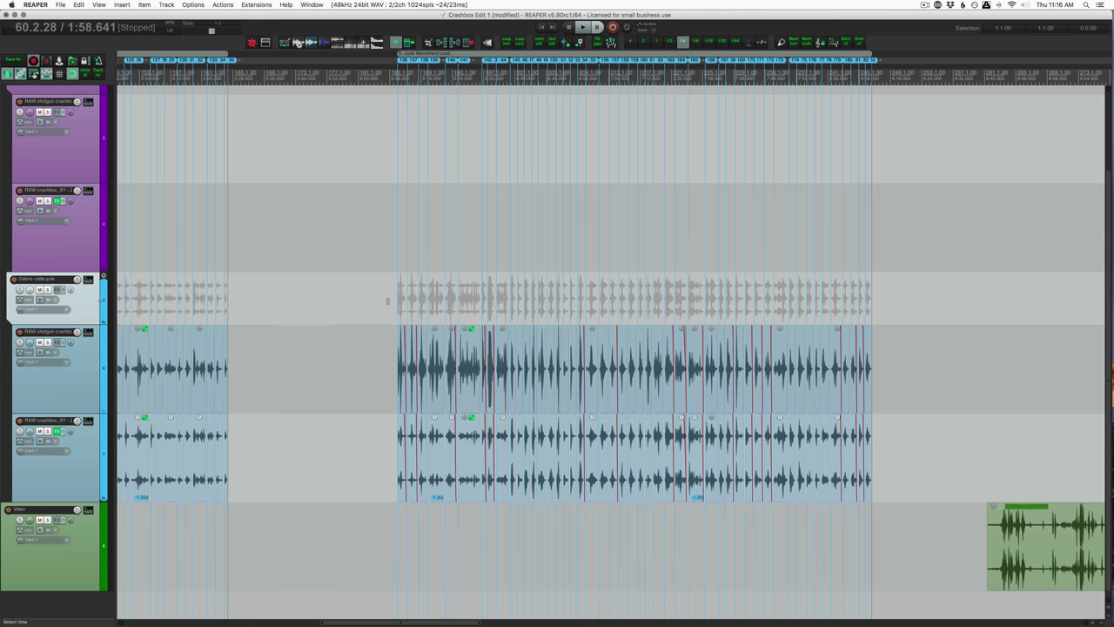
{"action": "left_click", "coordinate": [395, 301]}
{"action": "scroll", "coordinate": [395, 301], "scroll_direction": "up", "scroll_amount": 5}
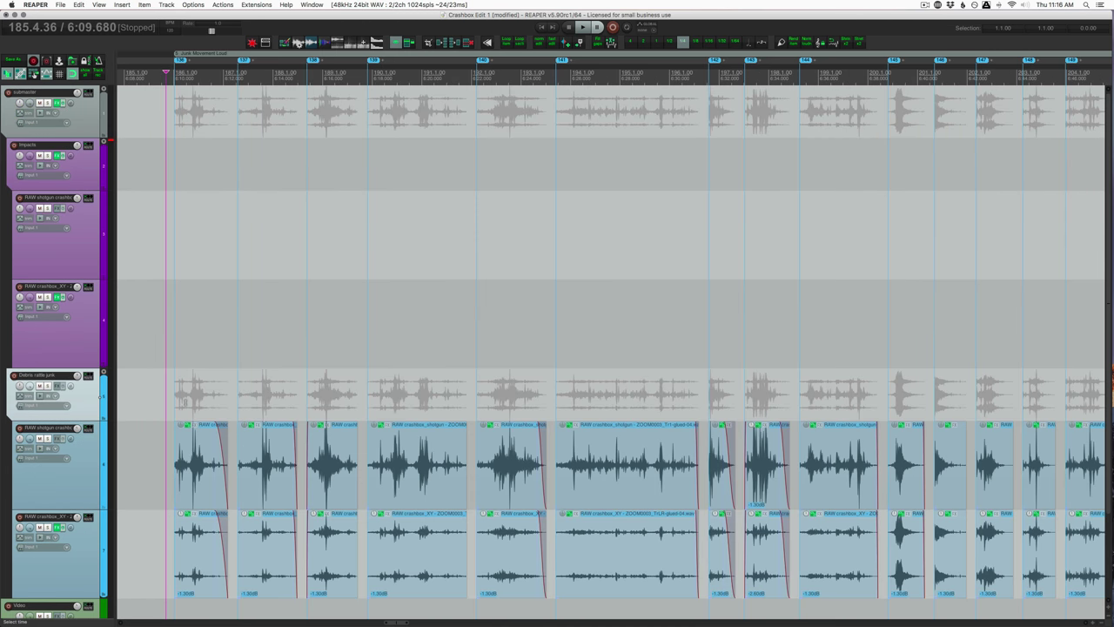
{"action": "key", "text": "space"}
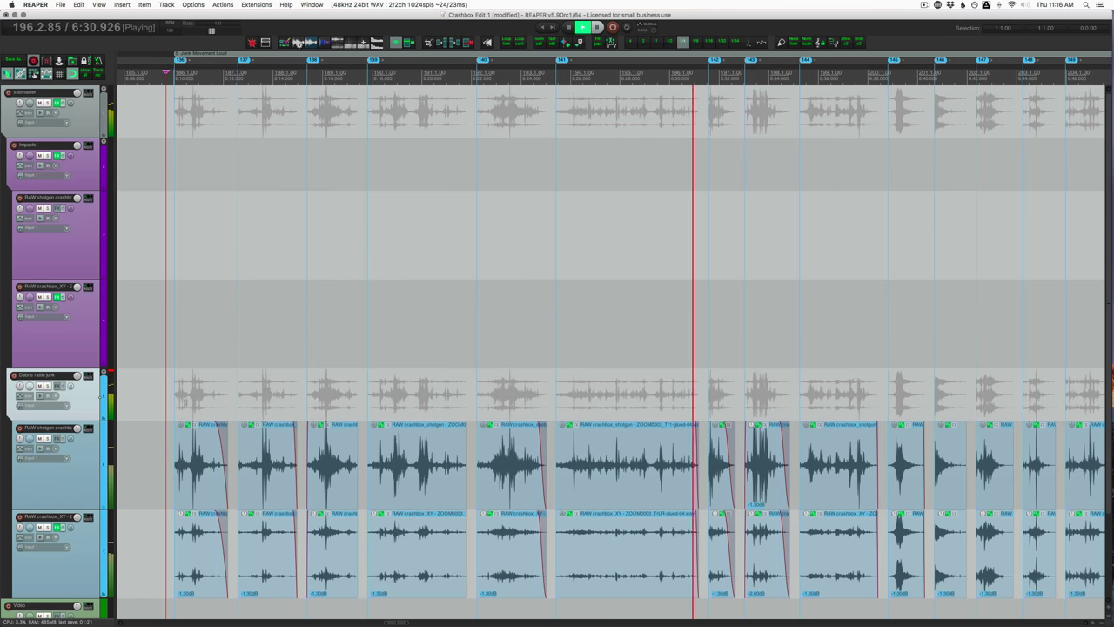
{"action": "key", "text": "space"}
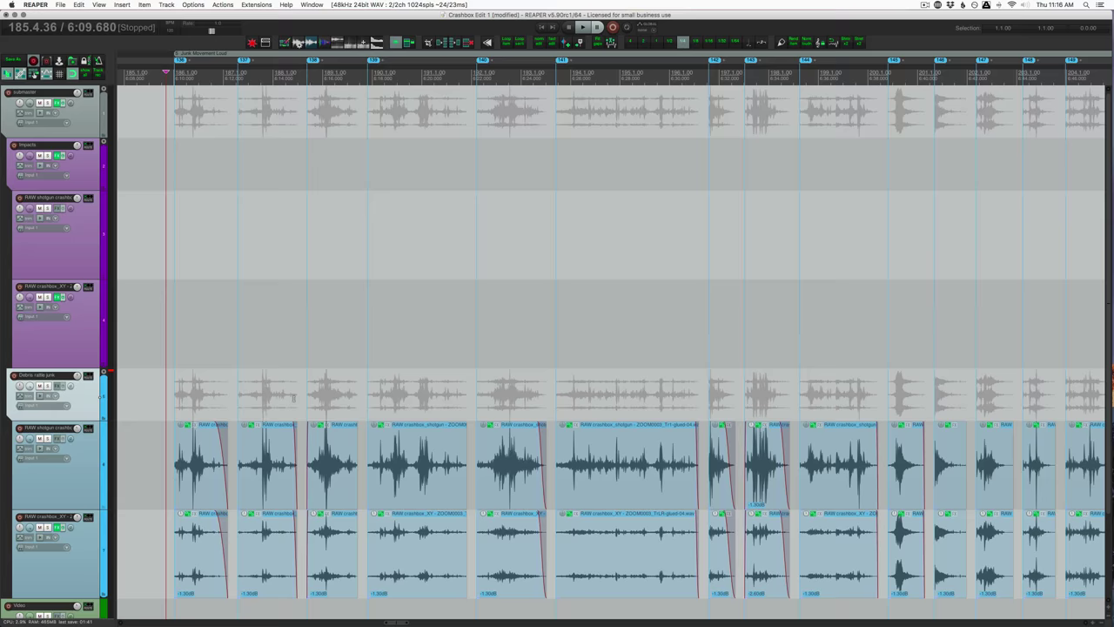
Shrink the track heights and select the first clip on the Video track.
{"action": "key", "text": "minus"}
{"action": "scroll", "coordinate": [481, 405], "scroll_direction": "down", "scroll_amount": 5}
{"action": "scroll", "coordinate": [476, 403], "scroll_direction": "right", "scroll_amount": 10}
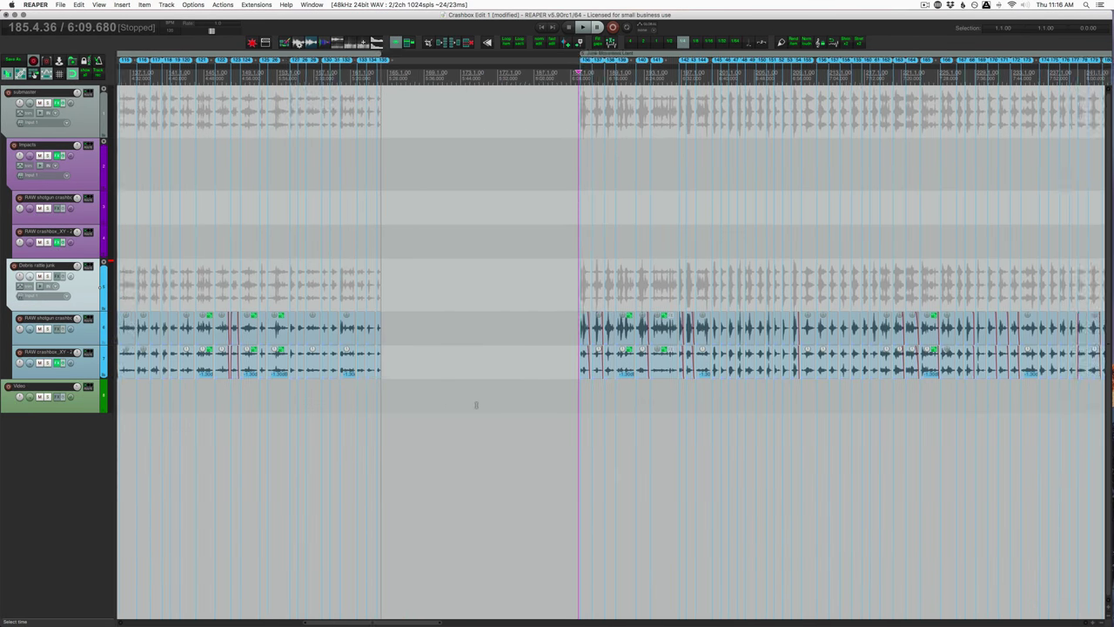
{"action": "left_click", "coordinate": [299, 406]}
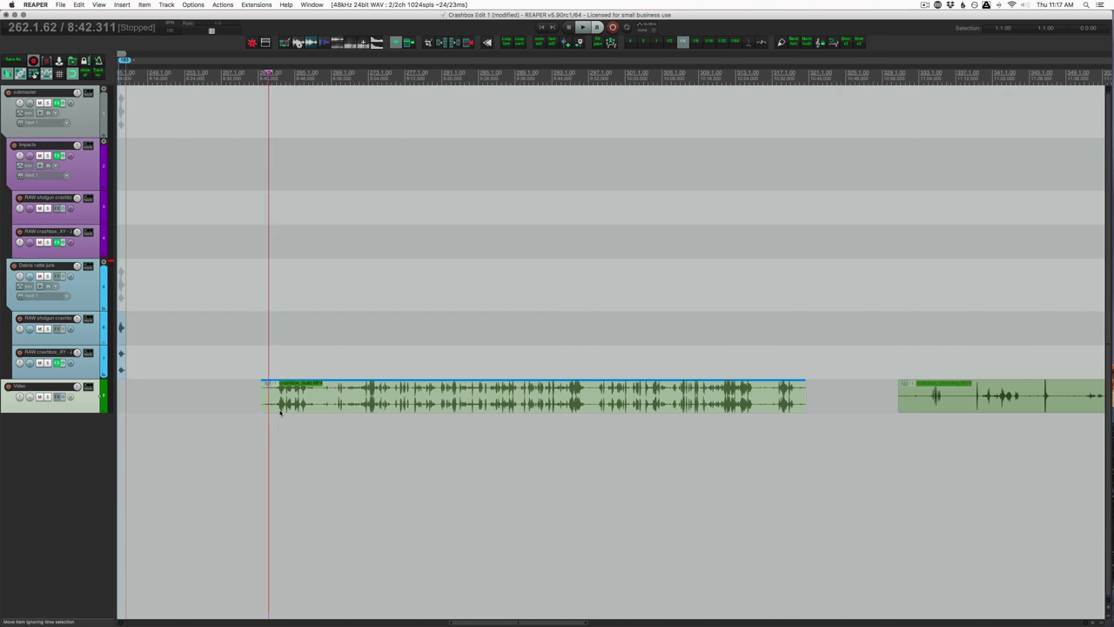
Show the Video Window and play the crashbox recording footage with sound.
{"action": "key", "text": "super+shift+v"}
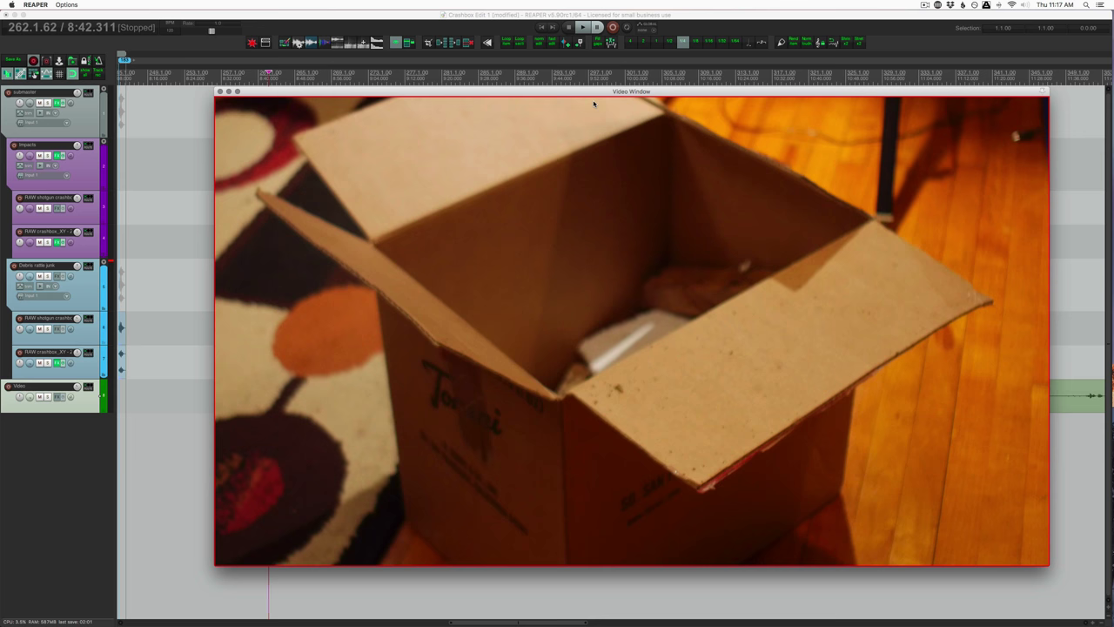
{"action": "key", "text": "space"}
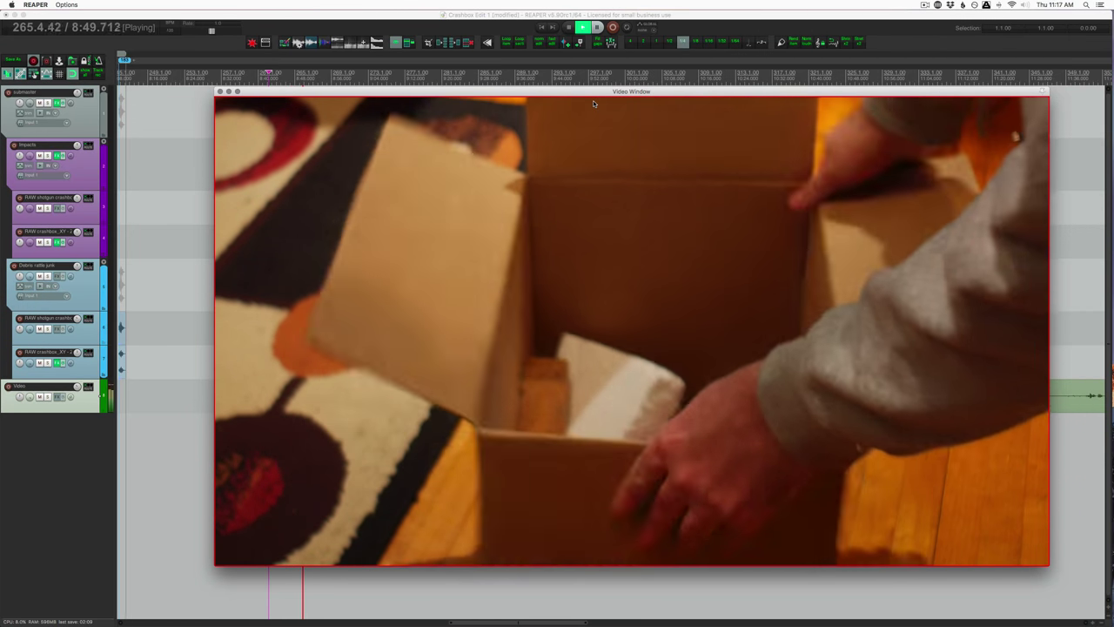
{"action": "key", "text": "space"}
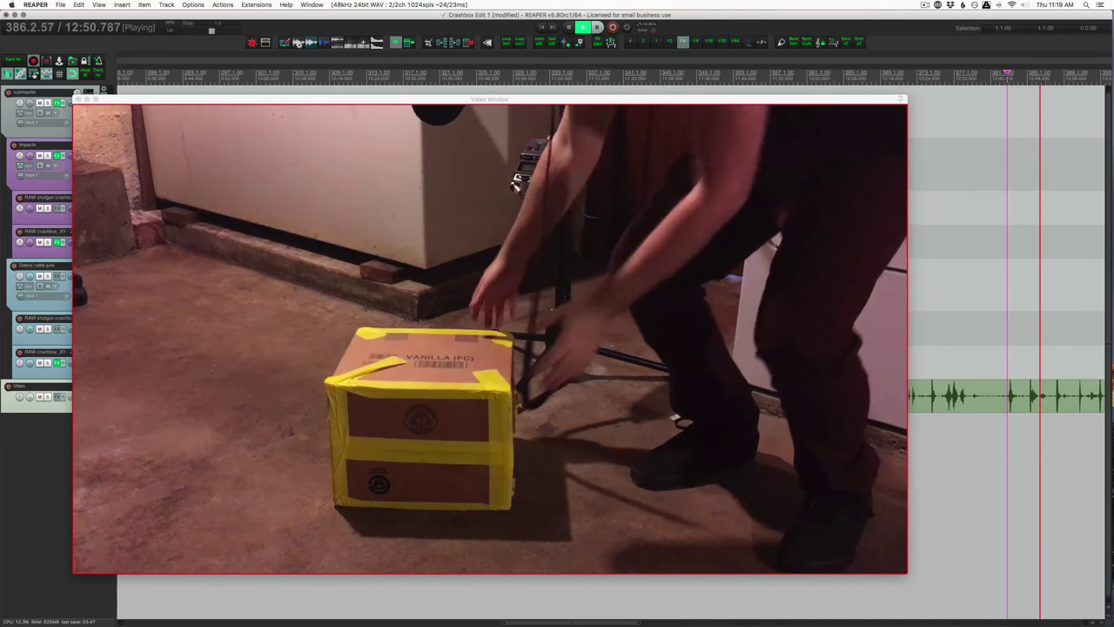
Stop playback, close the Video Window, and zoom out to the full project timeline.
{"action": "key", "text": "space"}
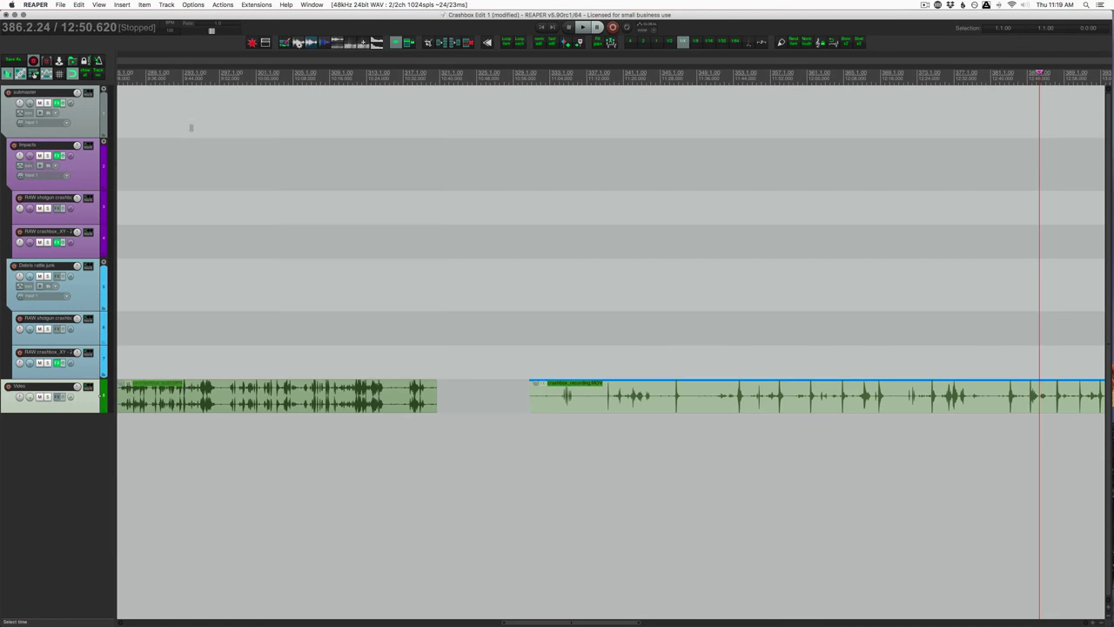
{"action": "scroll", "coordinate": [477, 252], "scroll_direction": "down", "scroll_amount": 10}
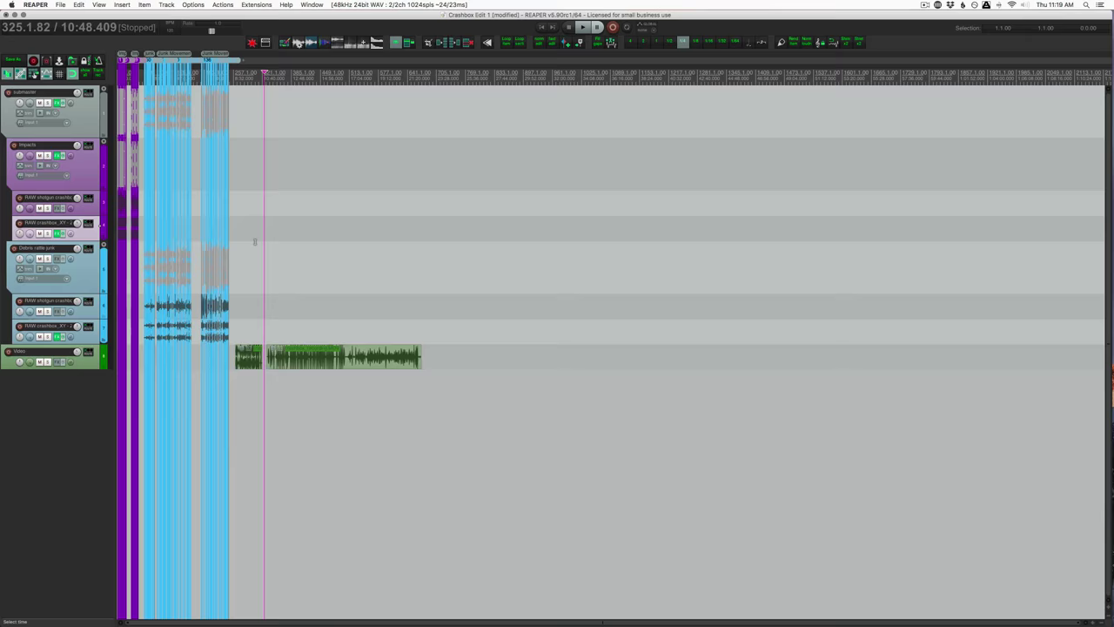
{"action": "key", "text": "Page_Down"}
{"action": "scroll", "coordinate": [255, 241], "scroll_direction": "up", "scroll_amount": 8}
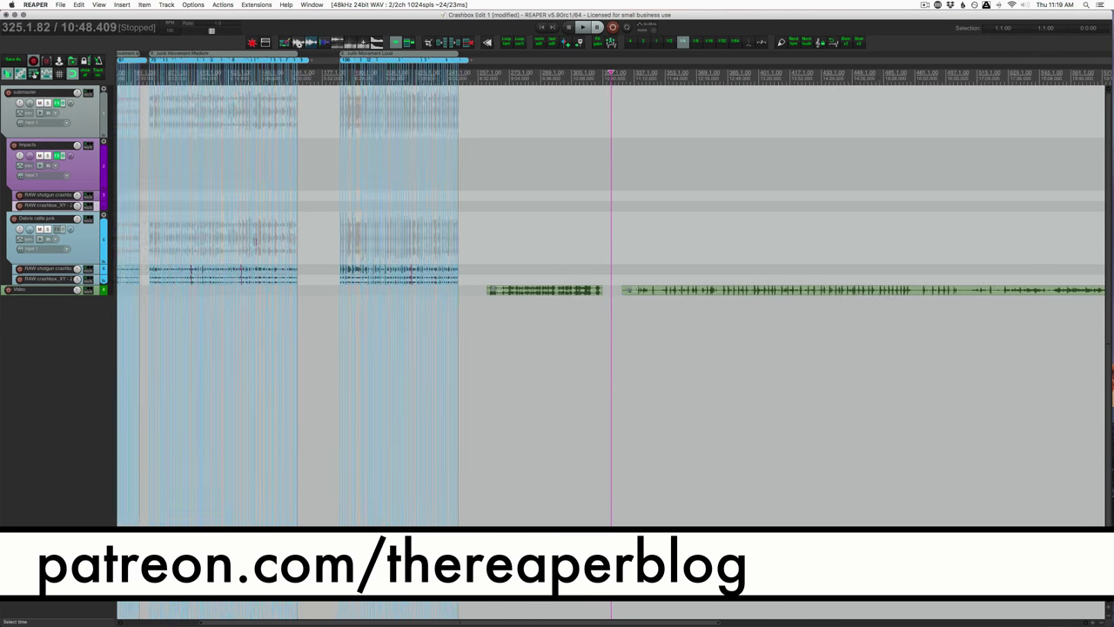